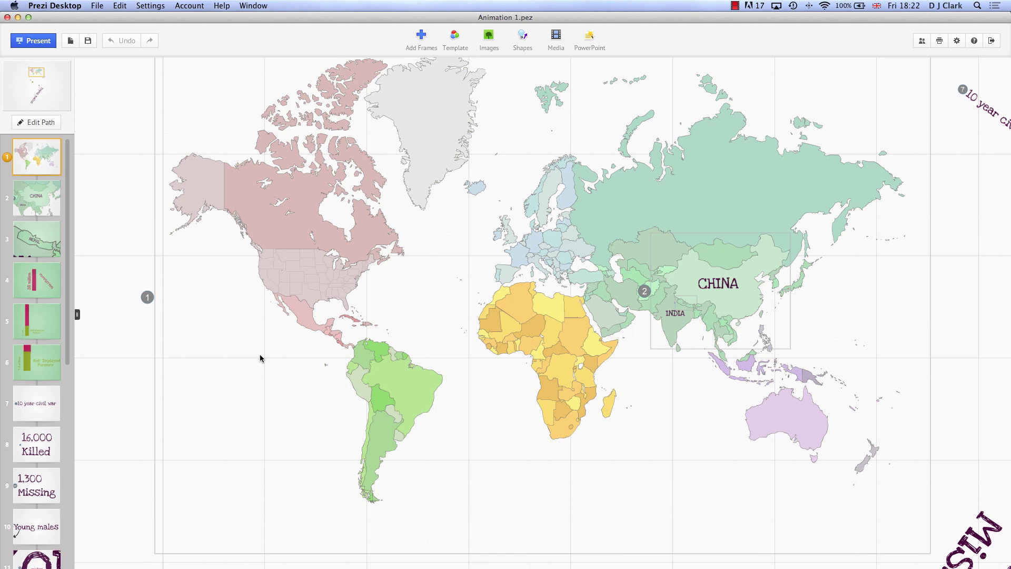
Step: Step through path points 2–7, from the China frame to the 10 year civil war frame
left_click(38, 207)
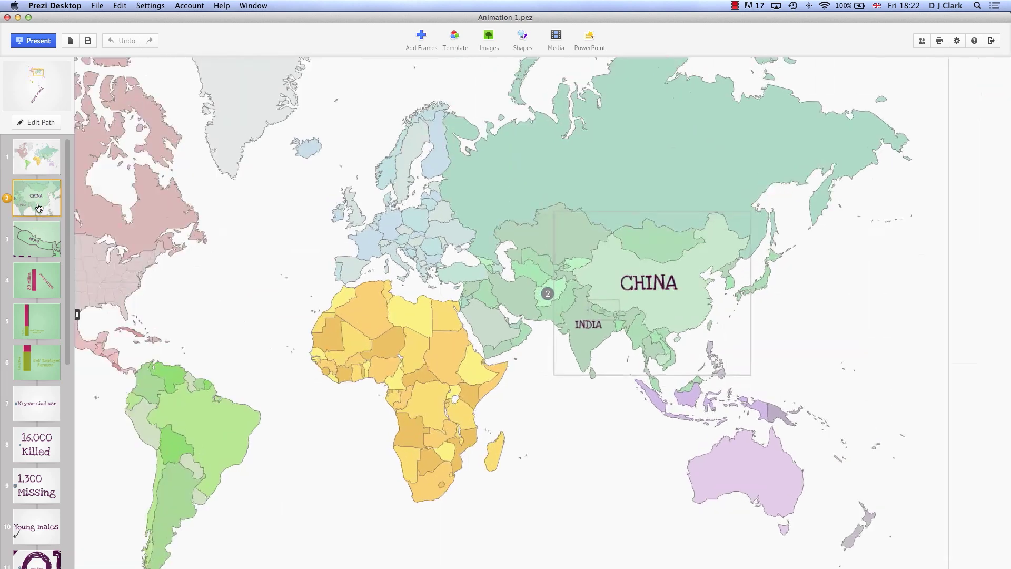
left_click(38, 237)
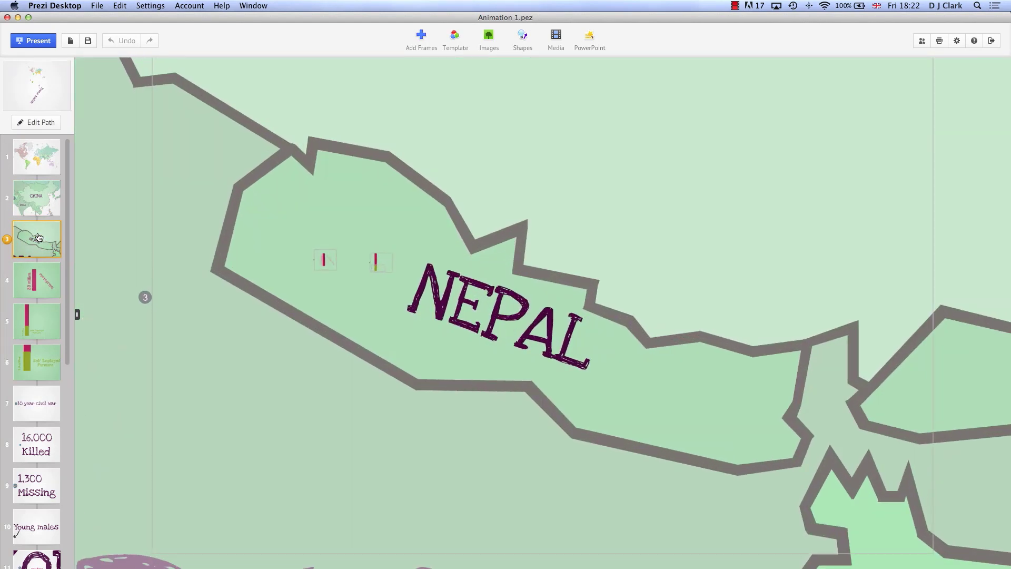
left_click(38, 284)
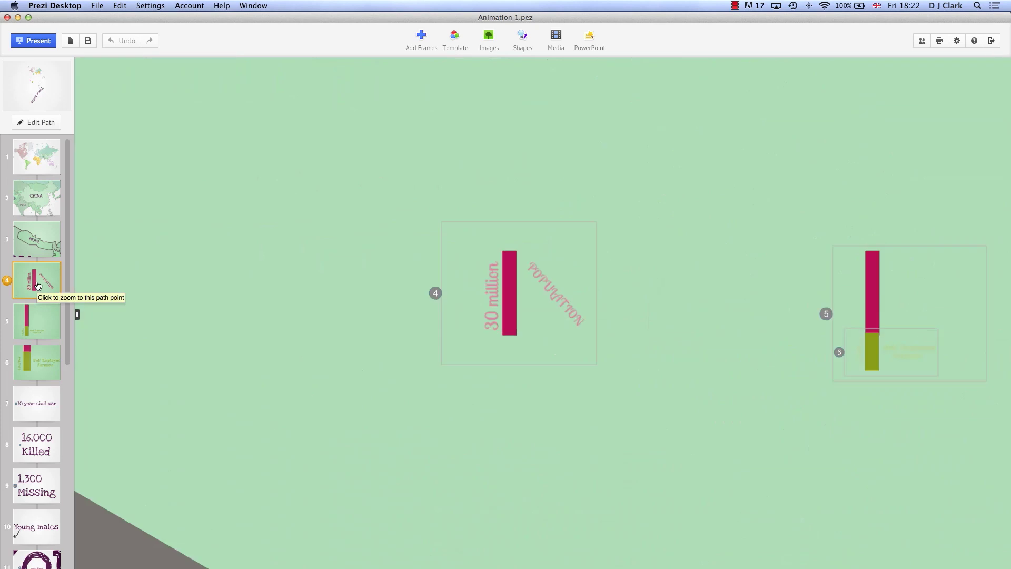
left_click(37, 327)
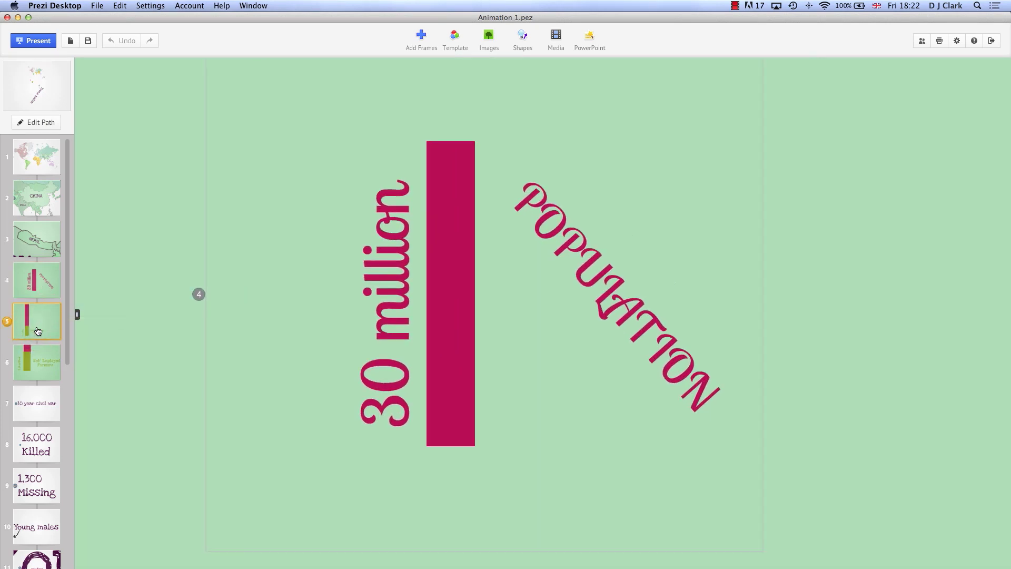
left_click(31, 363)
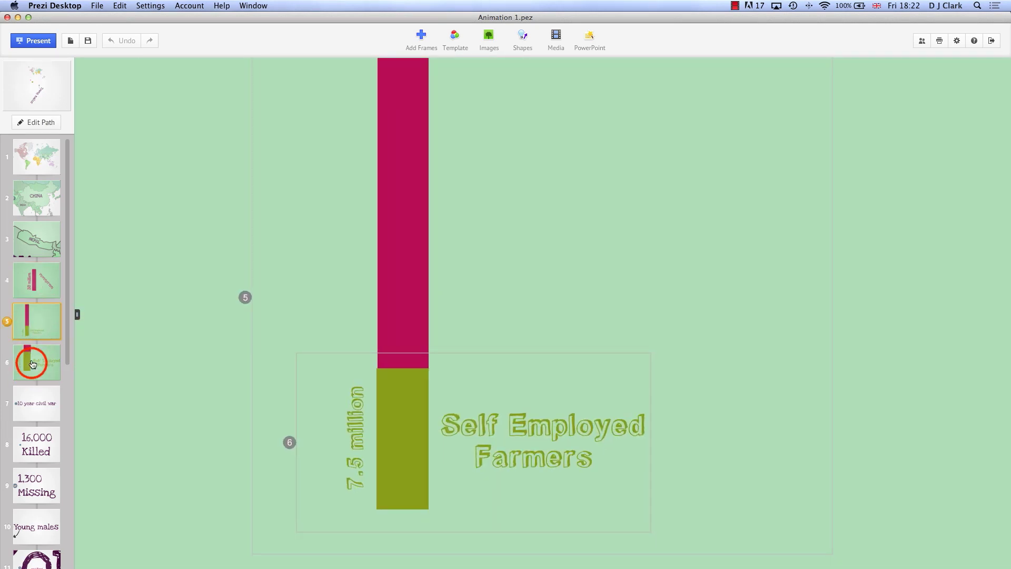
left_click(32, 403)
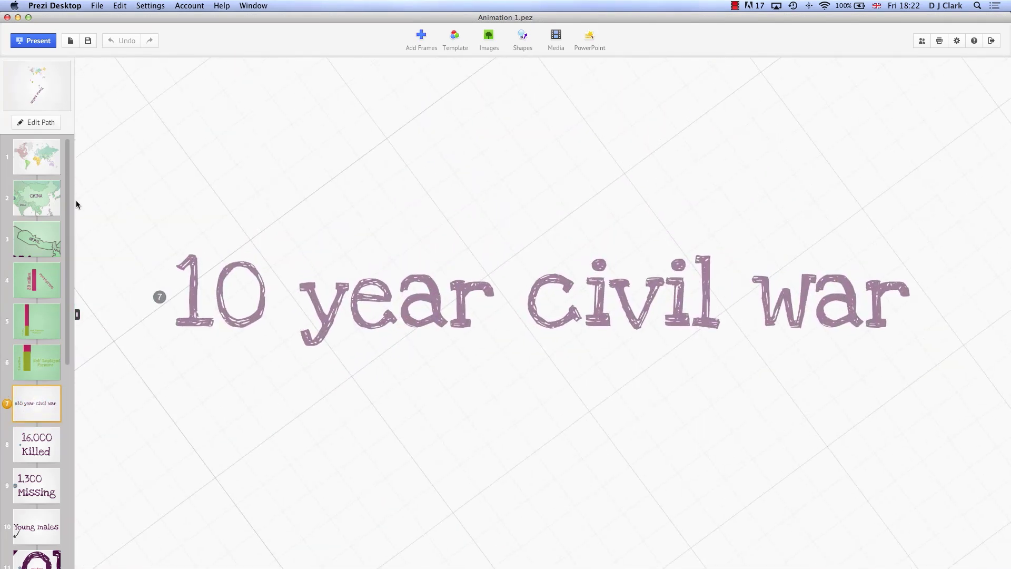
Step: Zoom out and pan to reveal empty canvas beside the 10 year civil war frame
scroll(244, 289, "down", 5)
left_click(234, 363)
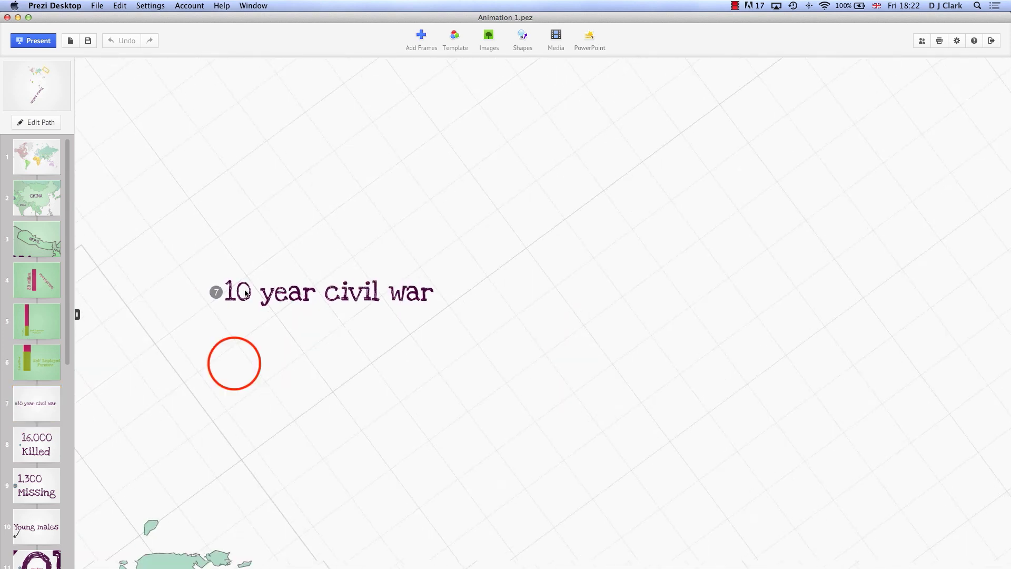
left_click_drag(234, 362, 618, 293)
Step: Add a Body-style text box reading 'This Software is Great for Animation'
left_click(216, 167)
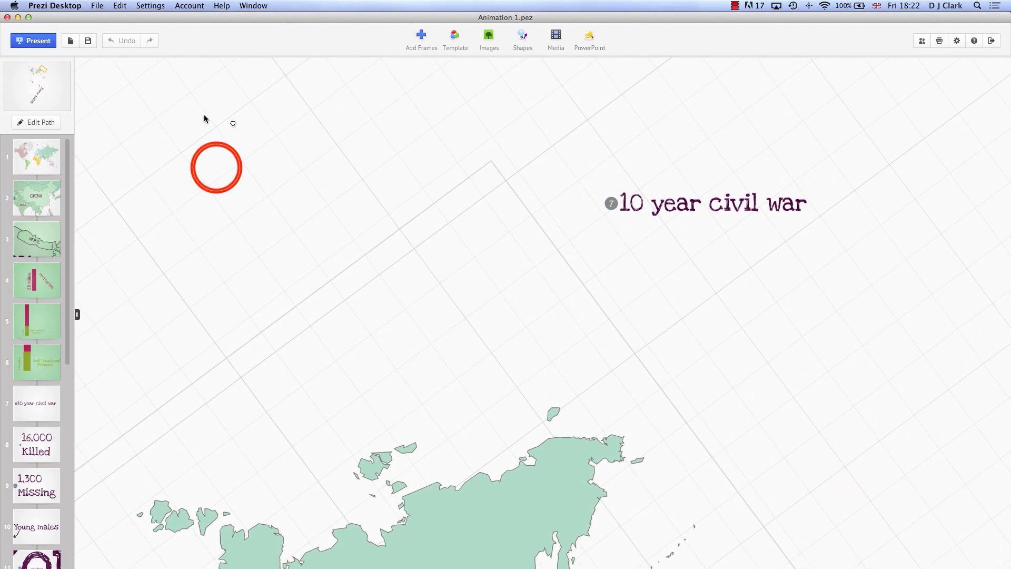
left_click(215, 167)
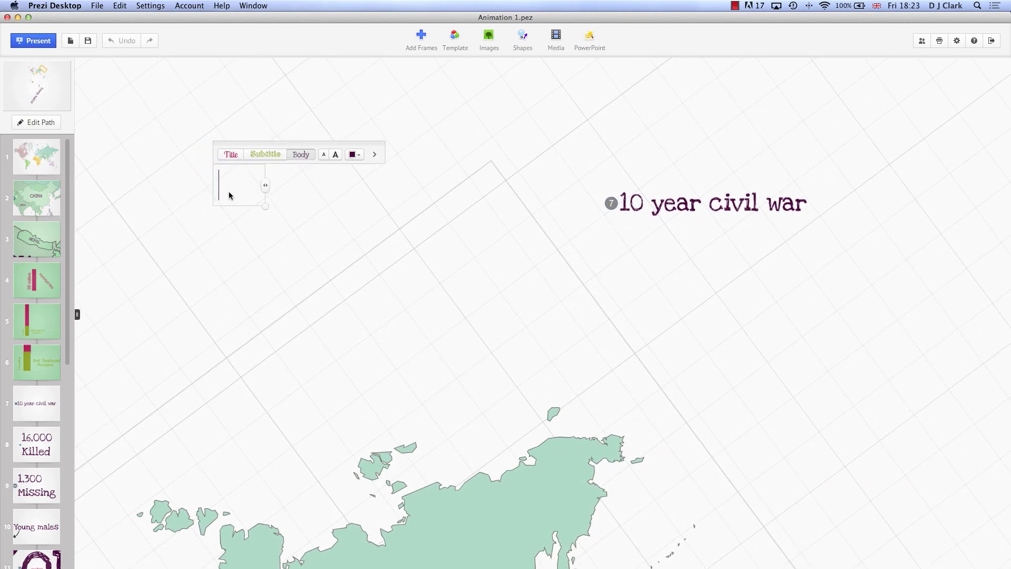
left_click(234, 159)
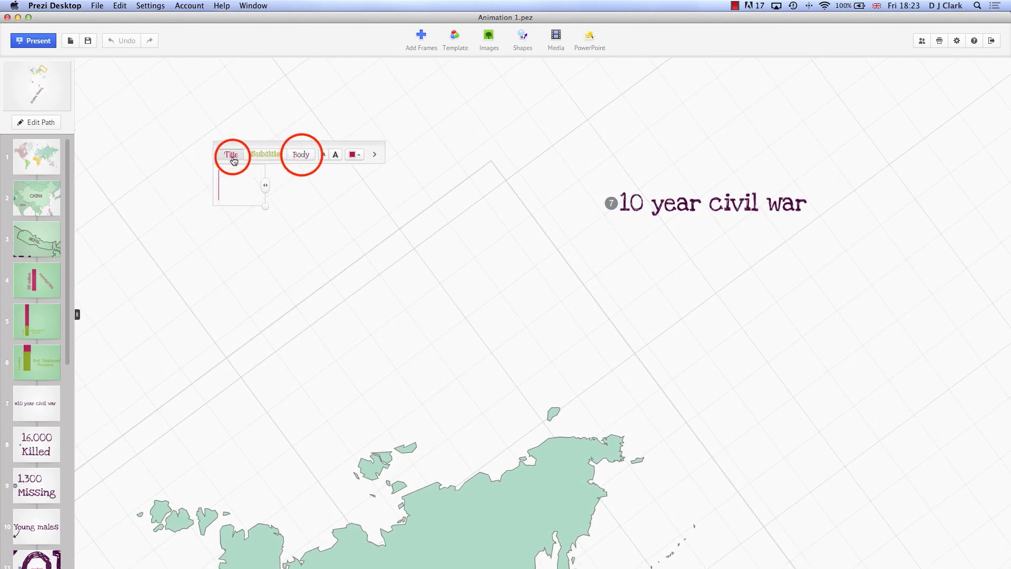
left_click(300, 154)
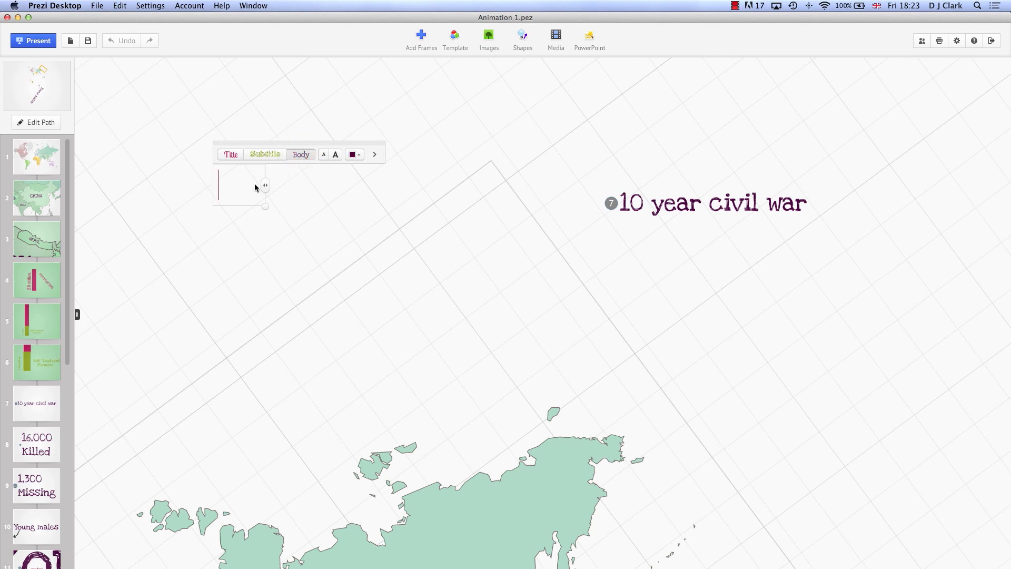
type("This Softw")
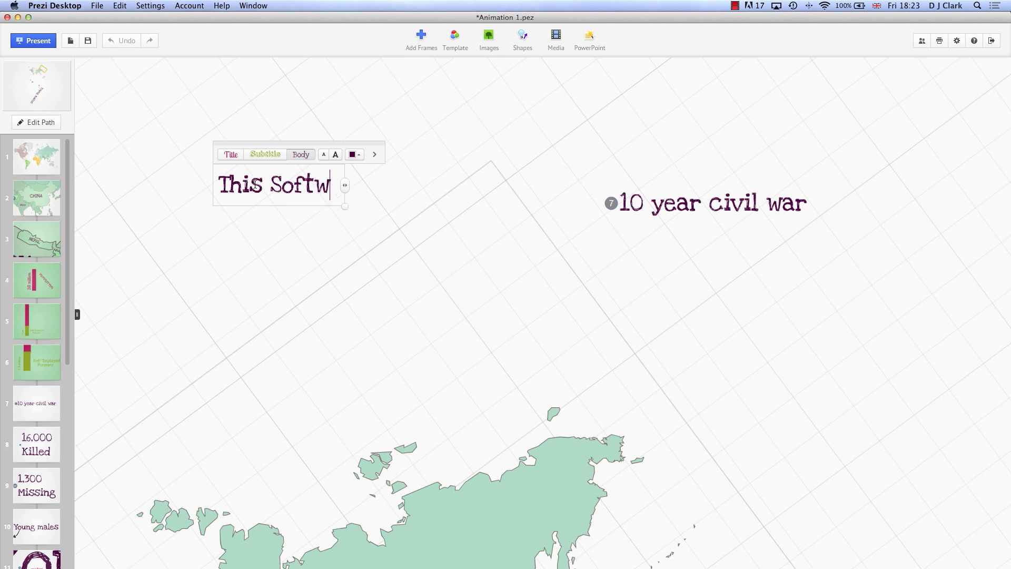
type("are is Gre")
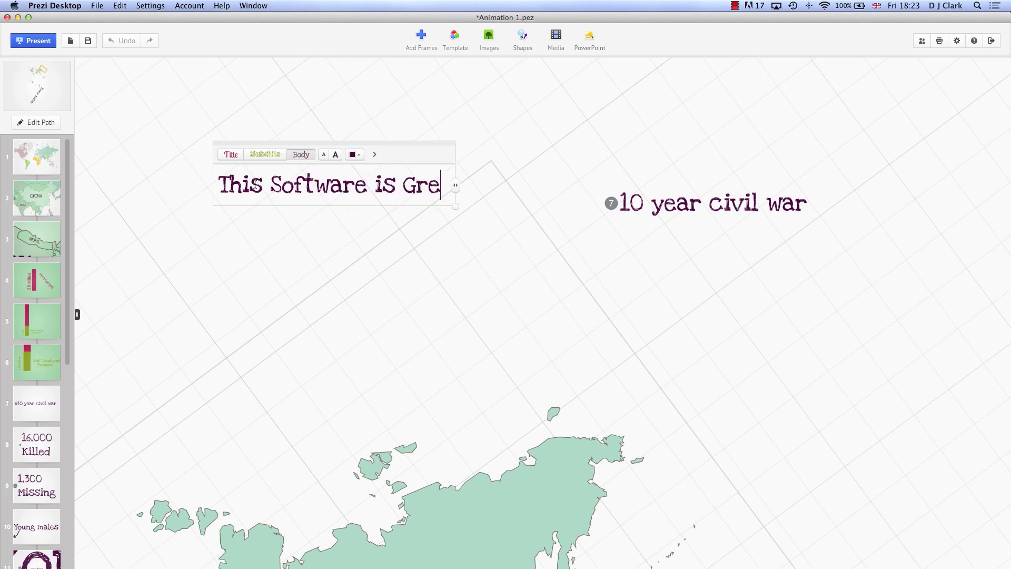
type("at for A")
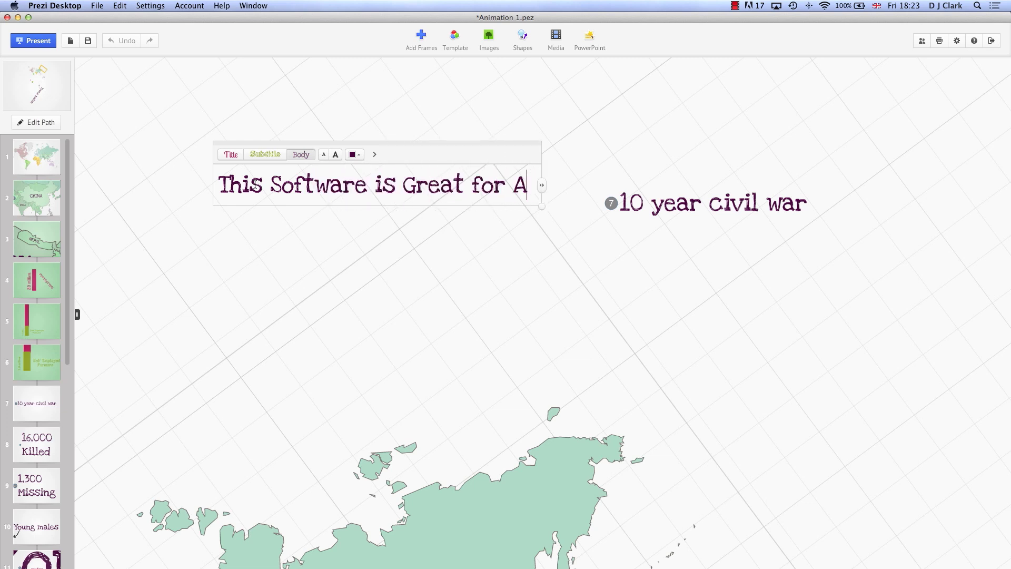
type("nimation")
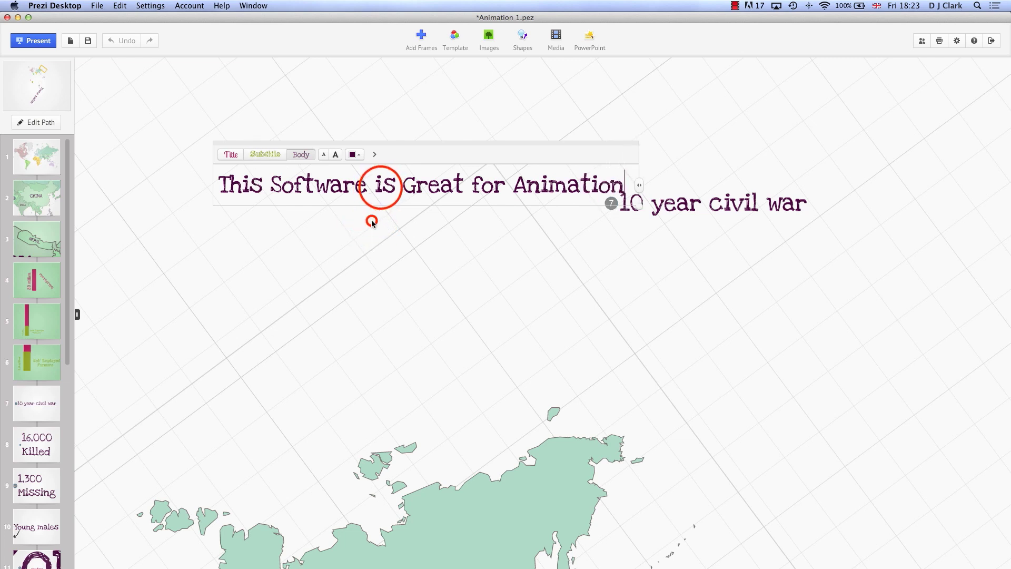
left_click(385, 190)
Step: Shift the new sentence slightly left and shrink it to a smaller size
left_click_drag(384, 189, 326, 201)
left_click(319, 200)
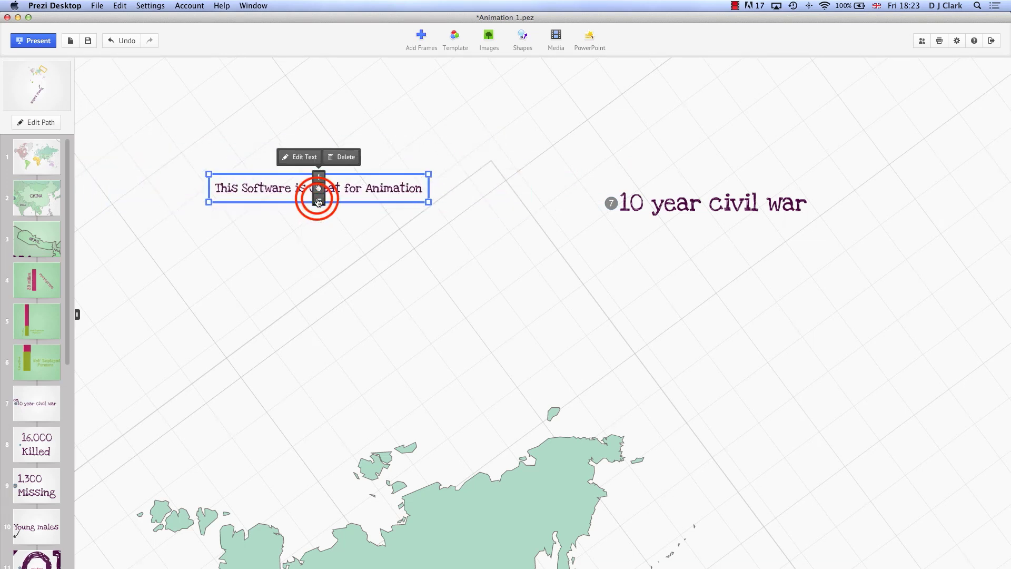
left_click(319, 201)
left_click_drag(399, 199, 425, 237)
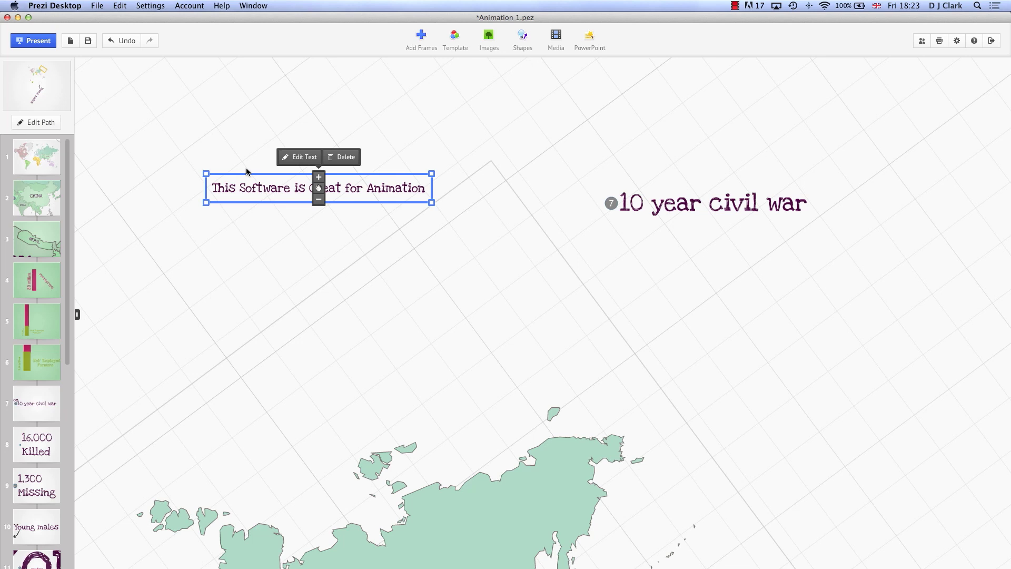
Step: Tilt the sentence diagonally, shrink it further, and place it above the large frame
left_click(203, 173)
left_click_drag(199, 166, 421, 246)
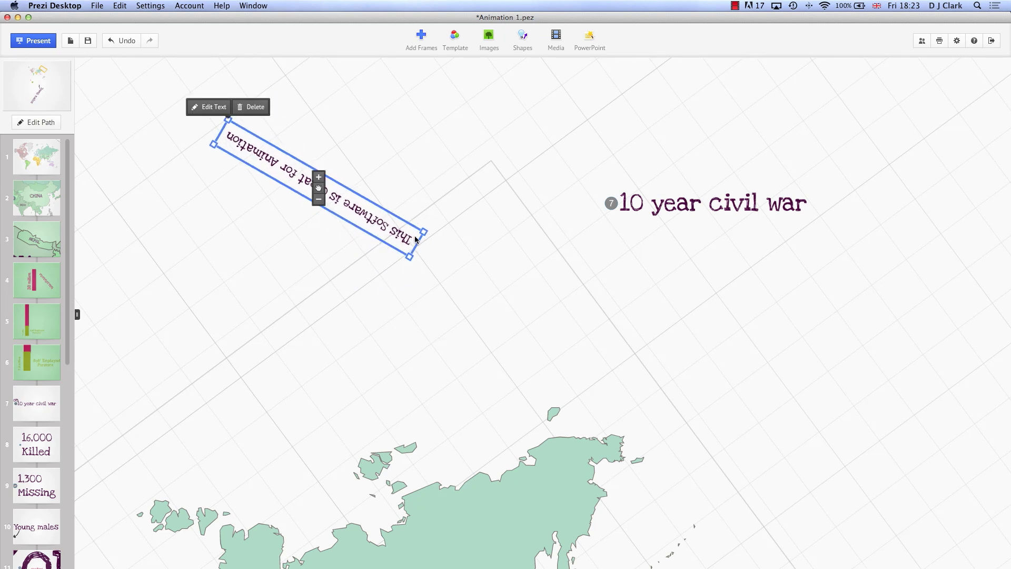
left_click(318, 200)
left_click(319, 200)
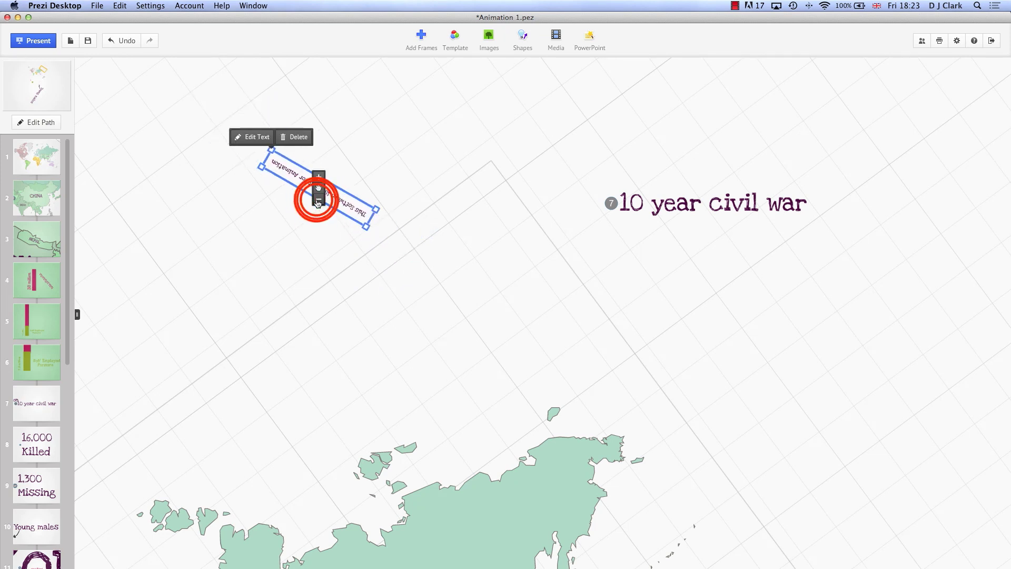
left_click(319, 200)
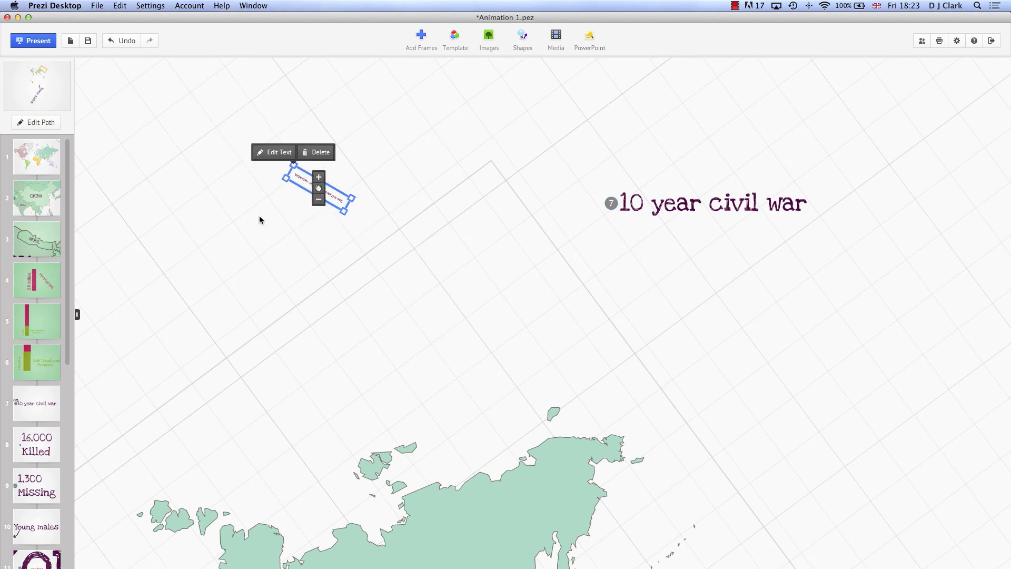
left_click_drag(291, 177, 501, 218)
left_click(501, 219)
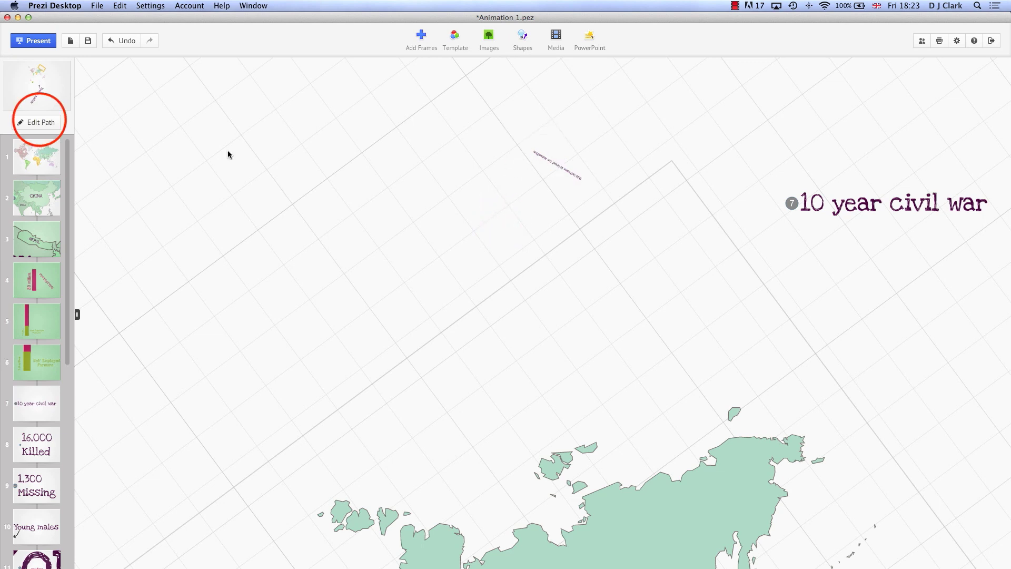
Step: Insert the tilted 'This Software is Great for Animation' text as path step 8 after 10 year civil war
left_click(38, 122)
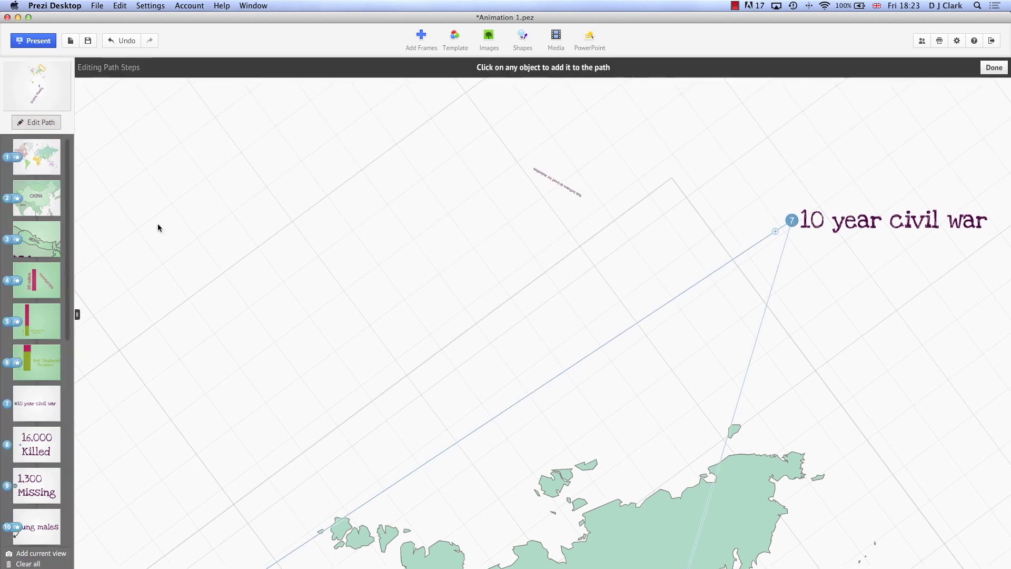
left_click(37, 401)
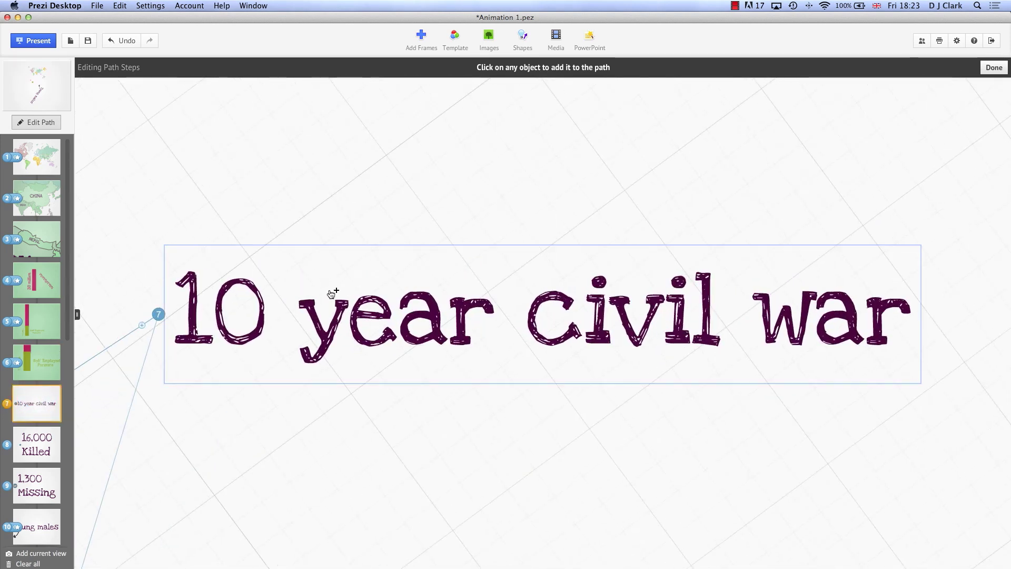
left_click(173, 189)
left_click_drag(172, 189, 729, 120)
left_click_drag(205, 250, 641, 276)
left_click(222, 128)
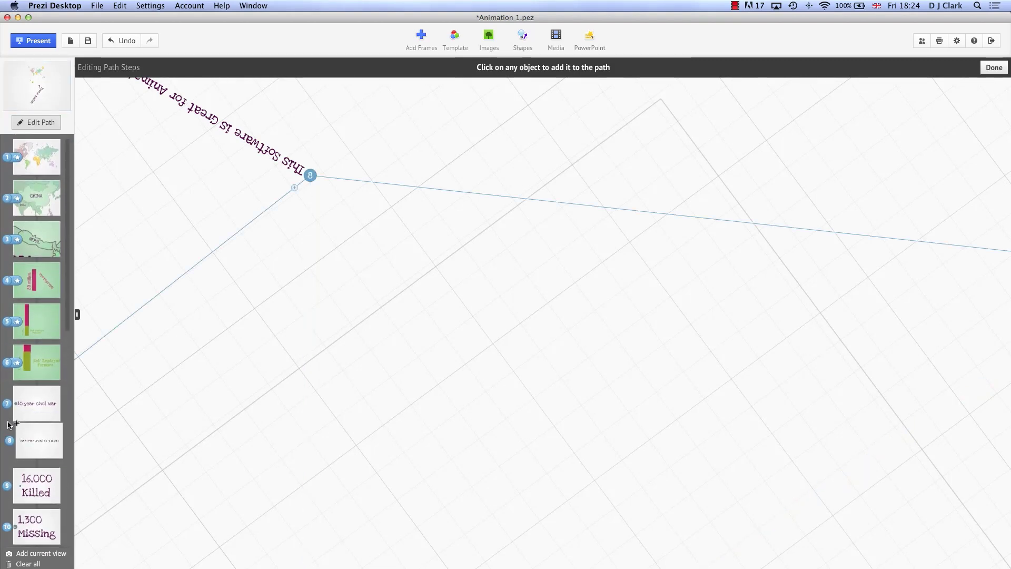
Step: Preview the later path steps, then return to the world map at step 1
left_click(41, 368)
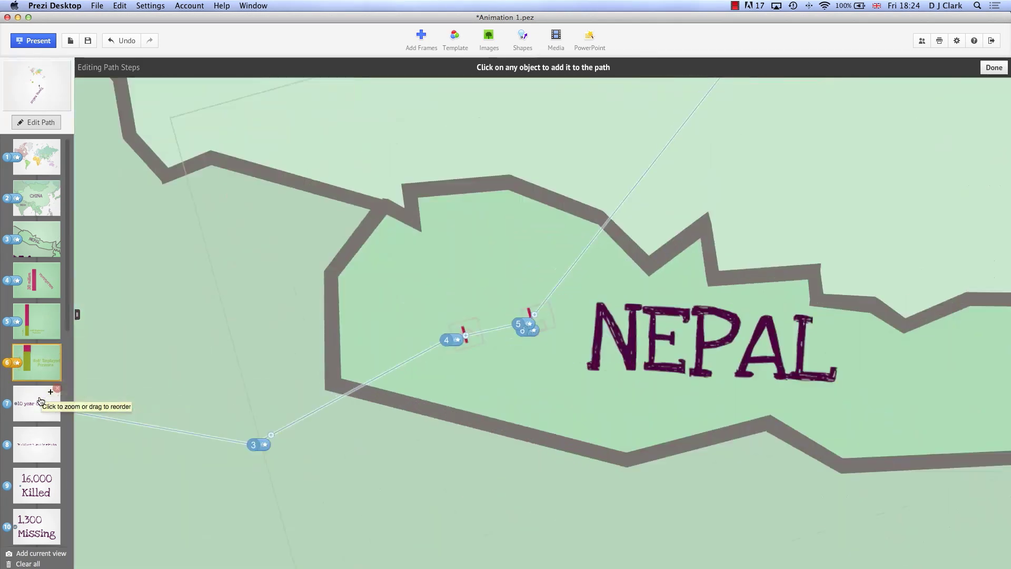
left_click(39, 404)
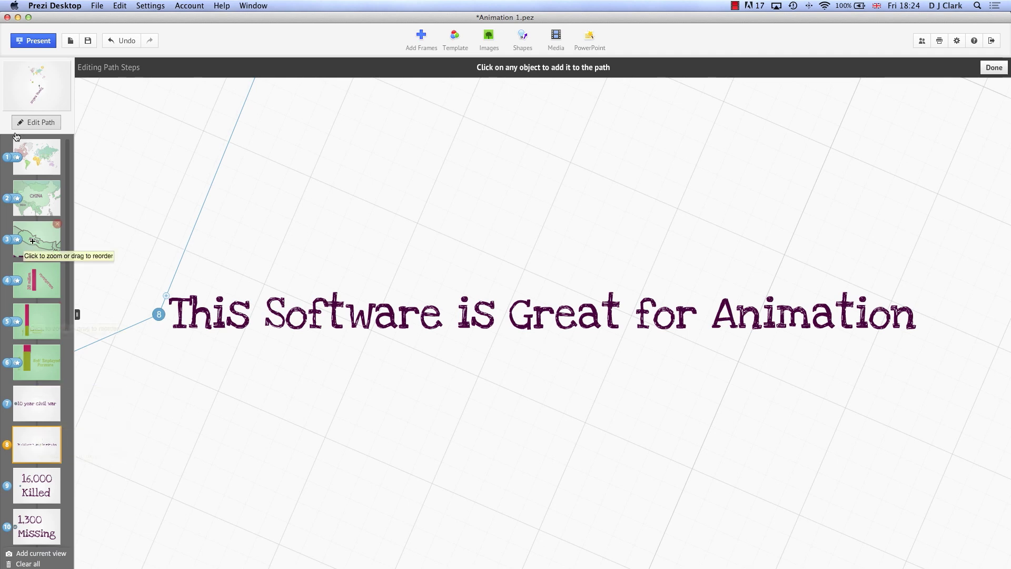
left_click(31, 153)
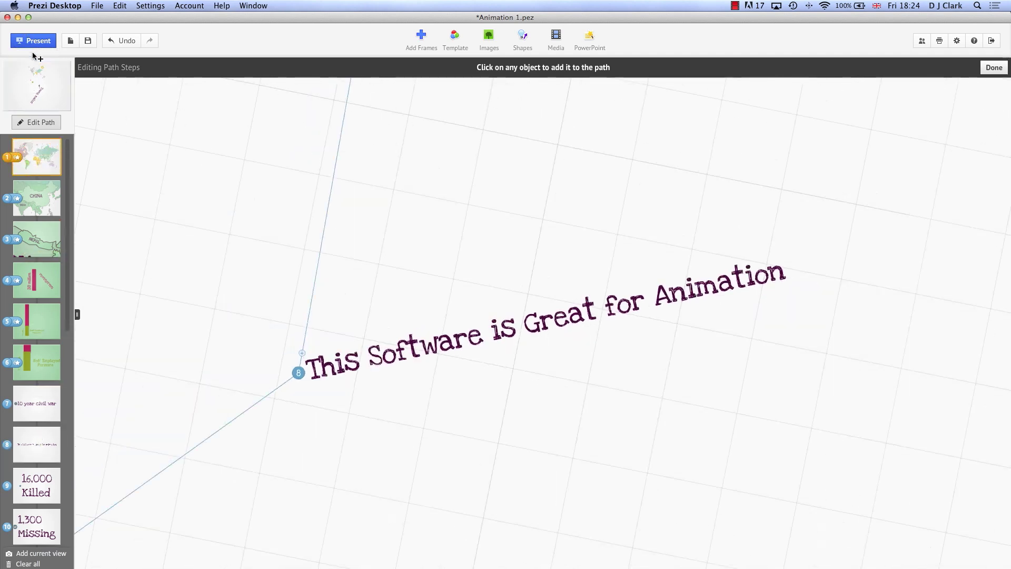
Step: Present the Prezi full screen starting from the world map
left_click(34, 40)
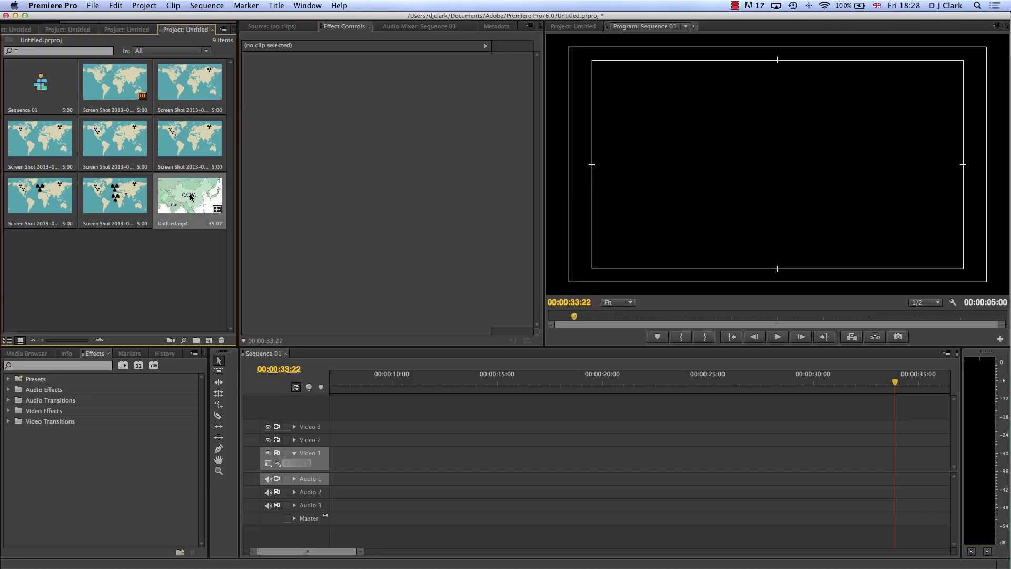
Step: Place Untitled.mp4 on Sequence 01's video and audio tracks and play its opening seconds
left_click_drag(185, 213, 331, 452)
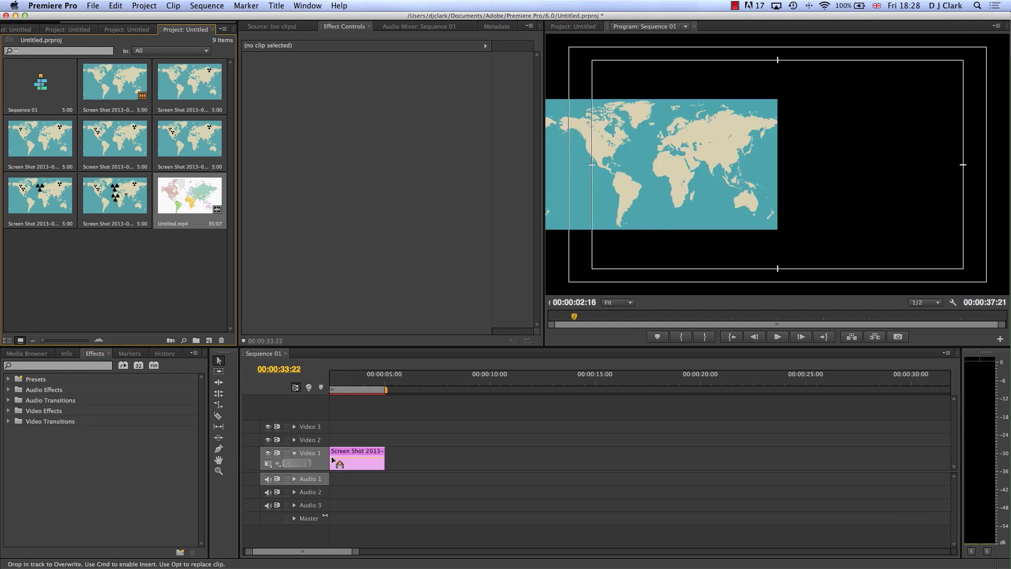
left_click(344, 388)
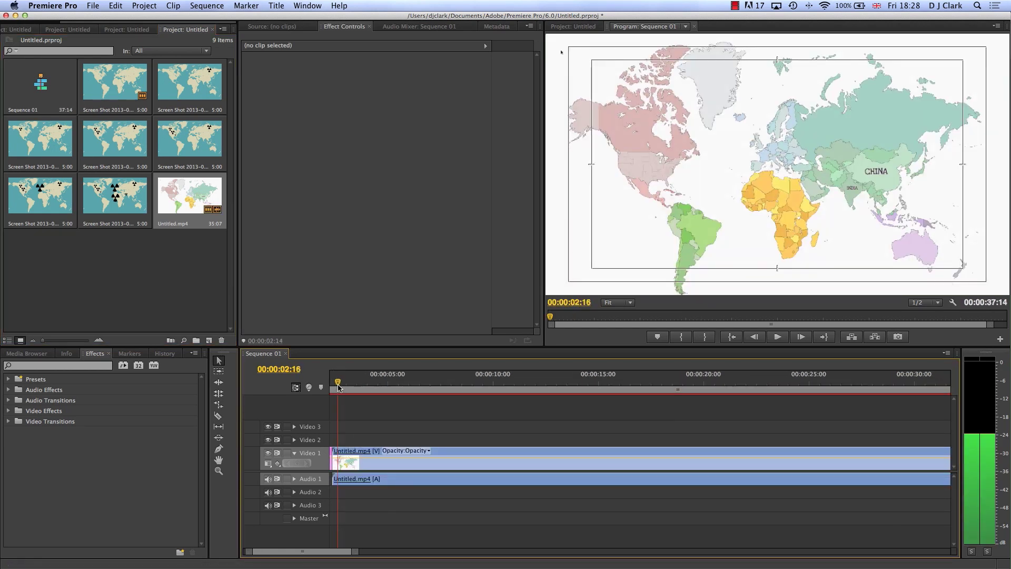
left_click_drag(345, 389, 384, 390)
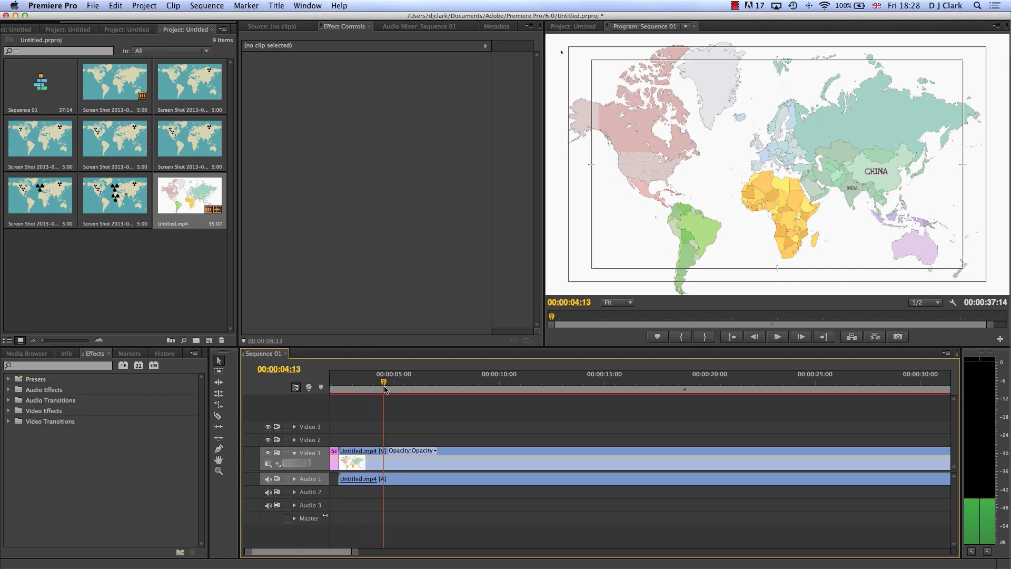
key("space")
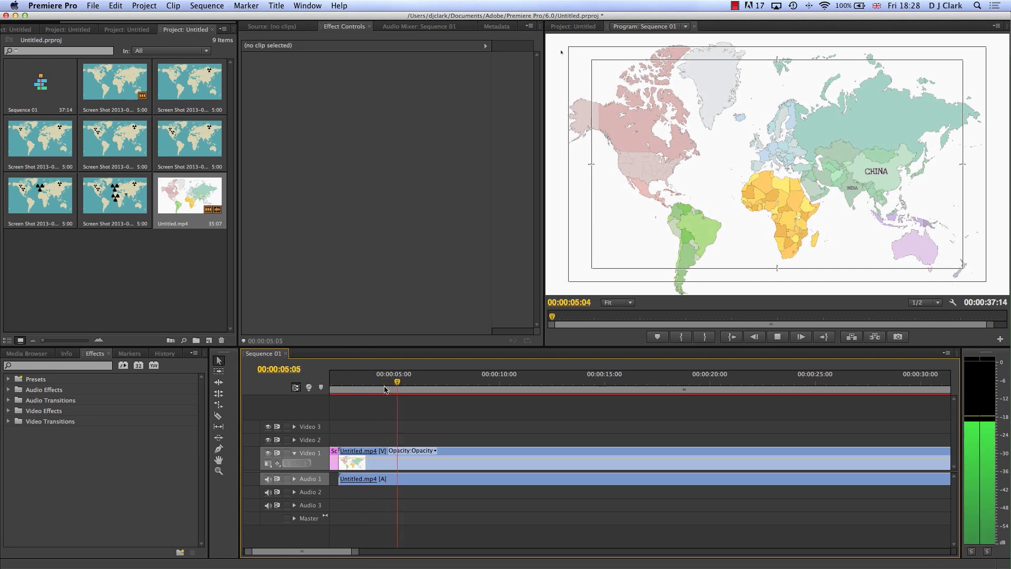
key("space")
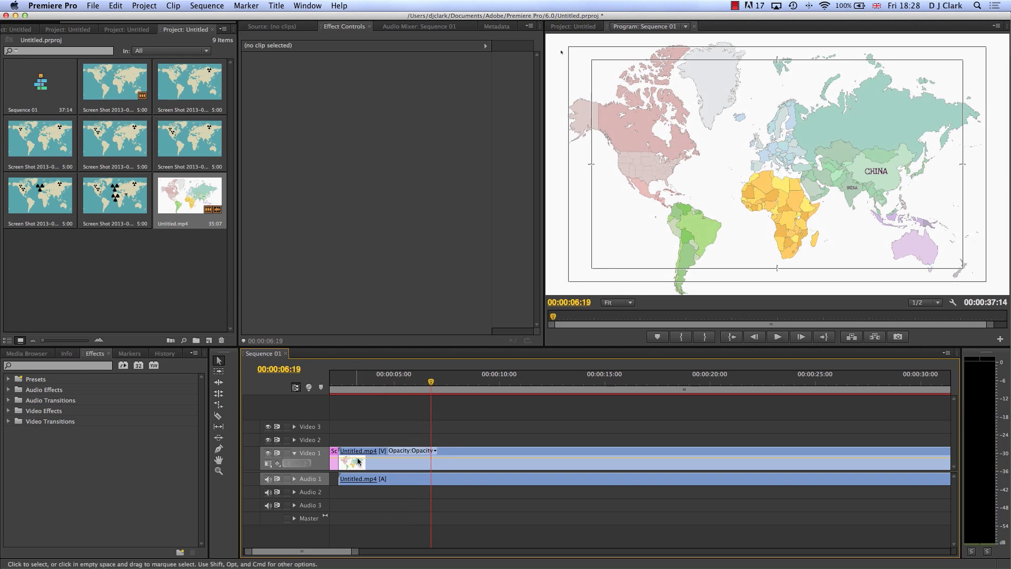
Step: Expand Audio 1 to show the waveform, select the clip, and play from about 3 seconds
left_click(295, 479)
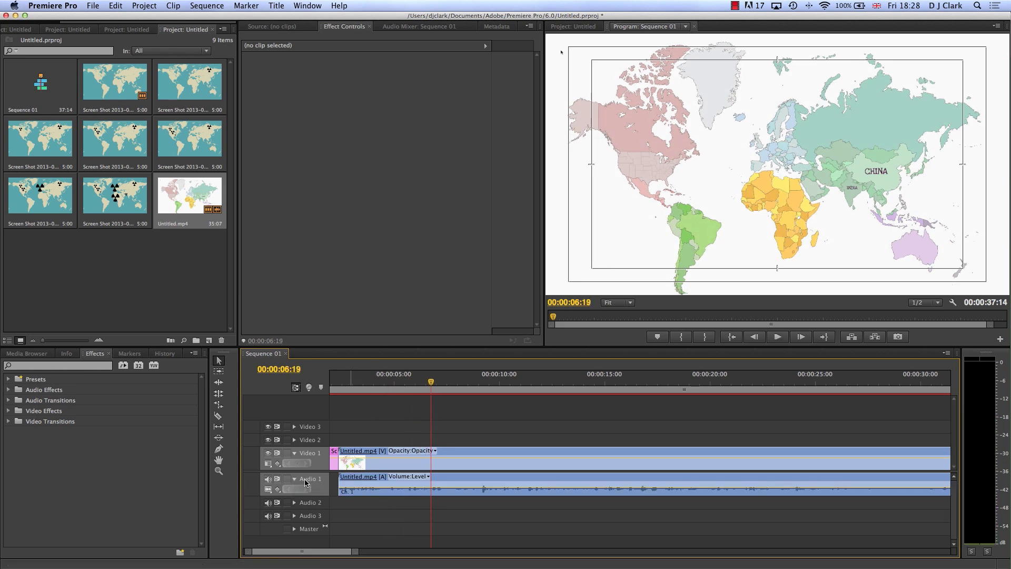
left_click(419, 489)
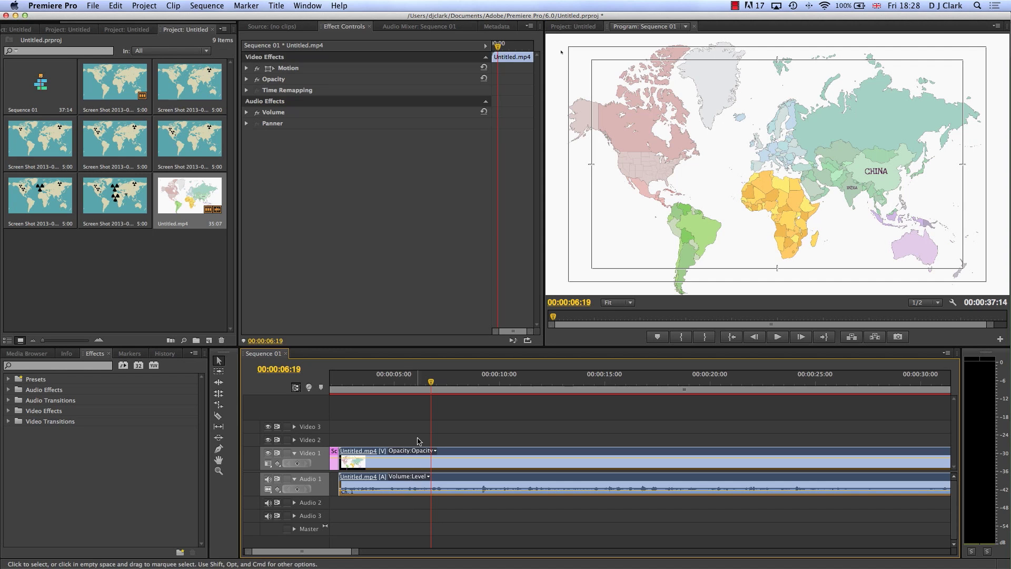
left_click(358, 386)
left_click_drag(363, 386, 393, 387)
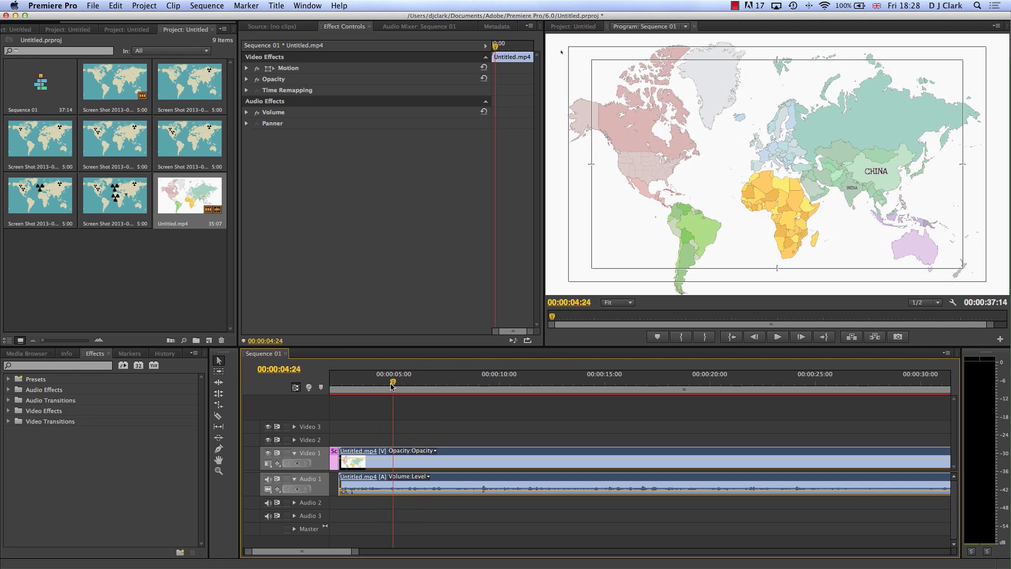
key("space")
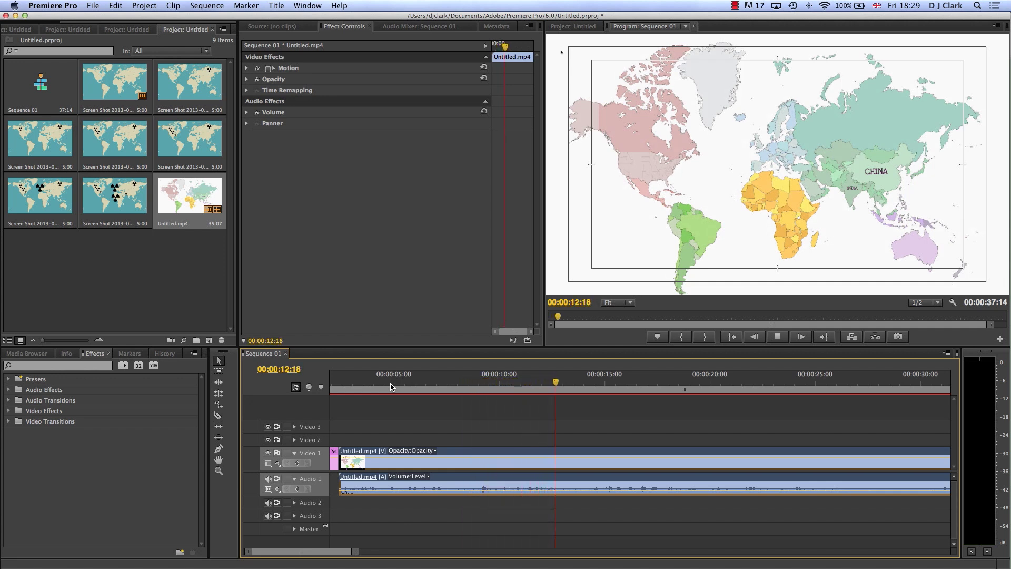
key("space")
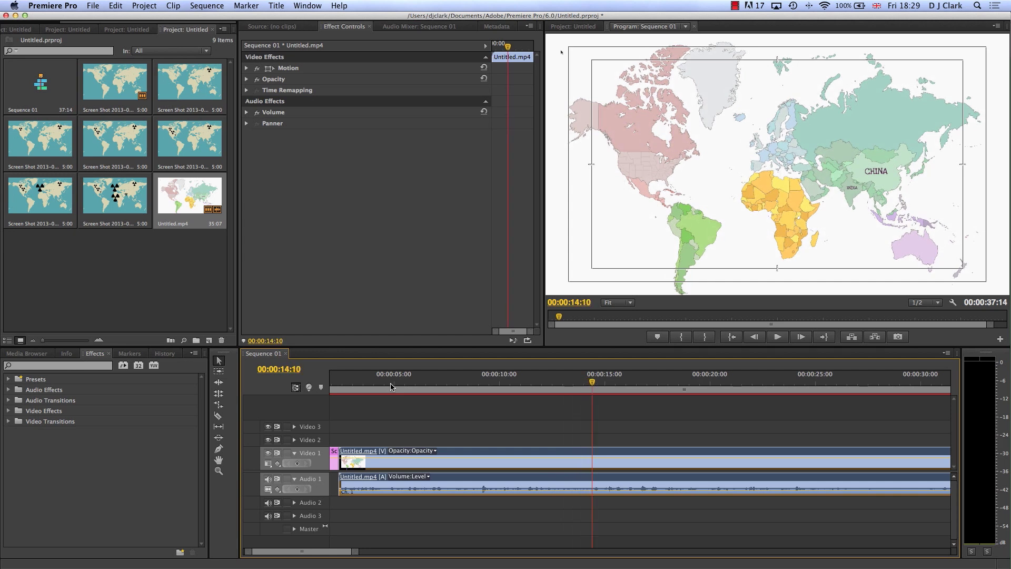
Step: Play on to about 00:00:18:12, where the map zooms onto China
scroll(448, 388, "right", 5)
scroll(362, 381, "left", 5)
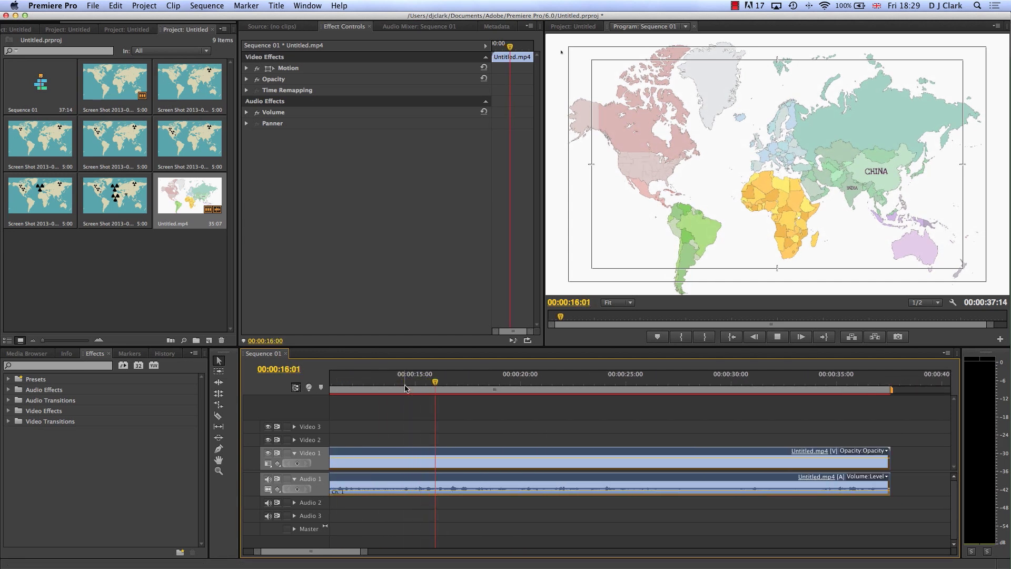
key("space")
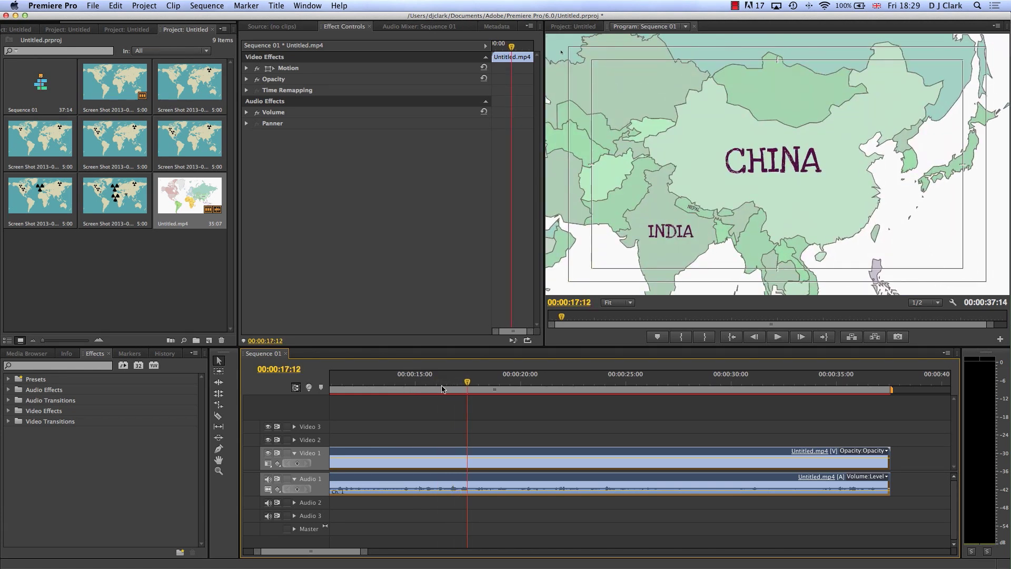
key("space")
key("space")
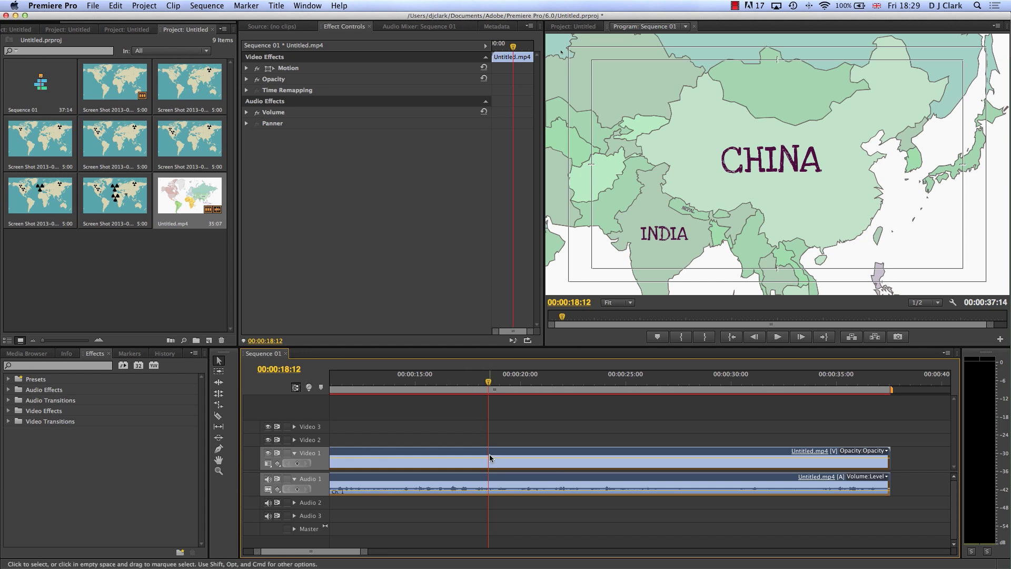
Step: Razor-cut the video and audio at 00:00:18:20 and 00:00:20:13
mouse_move(505, 383)
left_mouse_down()
mouse_move(544, 383)
mouse_move(463, 387)
mouse_move(569, 390)
mouse_move(495, 389)
left_mouse_up()
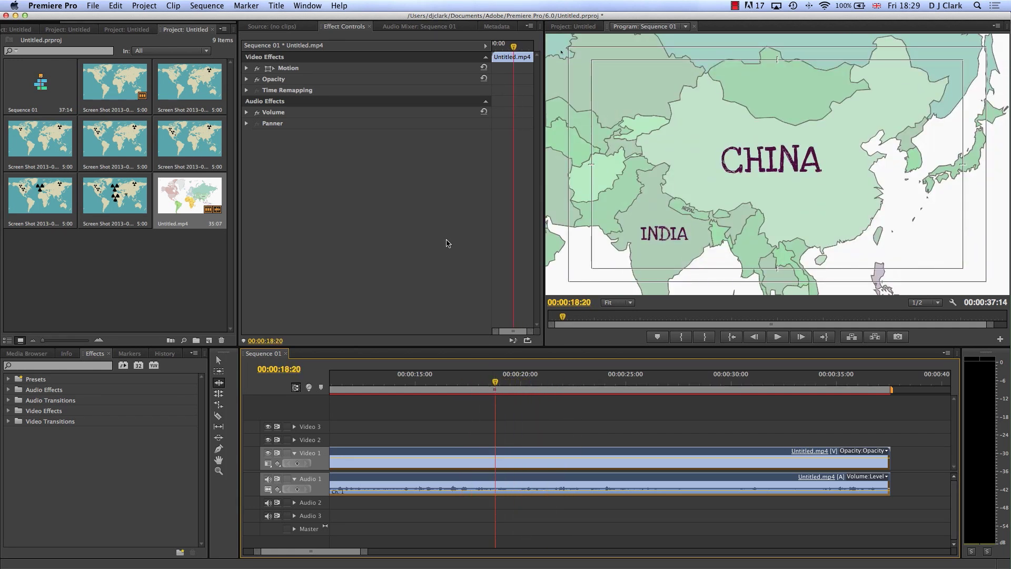
left_click(219, 416)
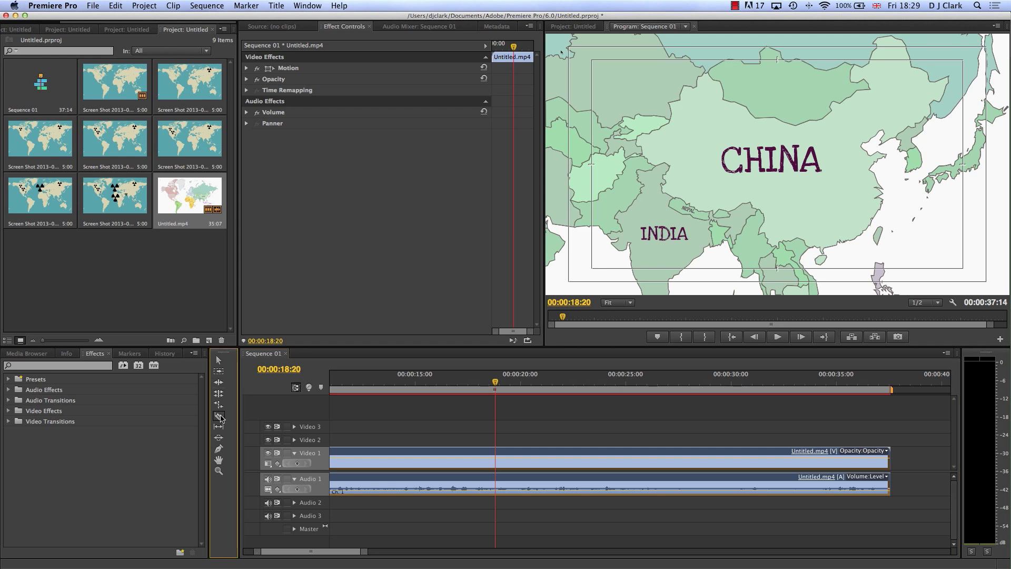
left_click(496, 460)
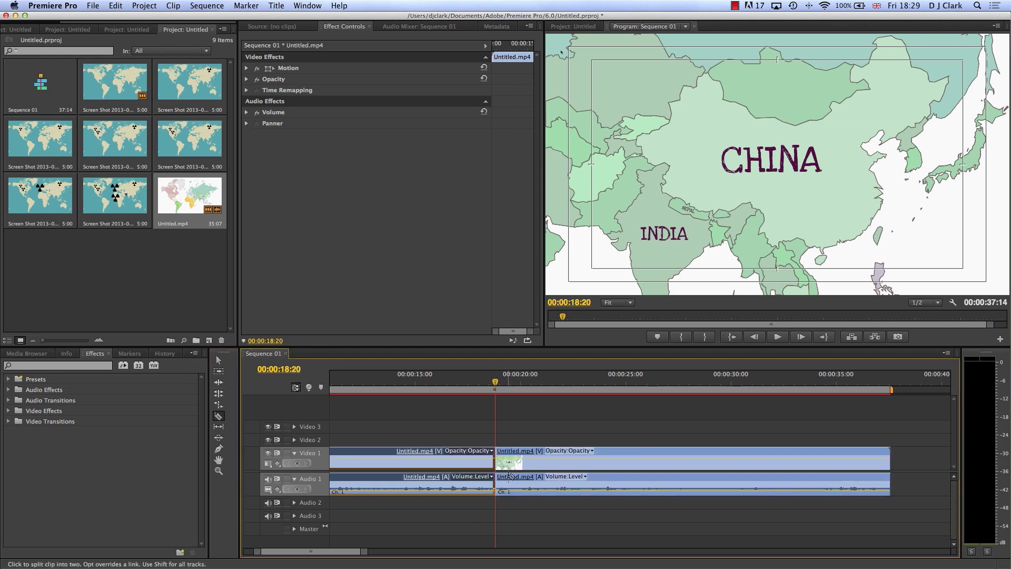
left_click_drag(495, 383, 534, 390)
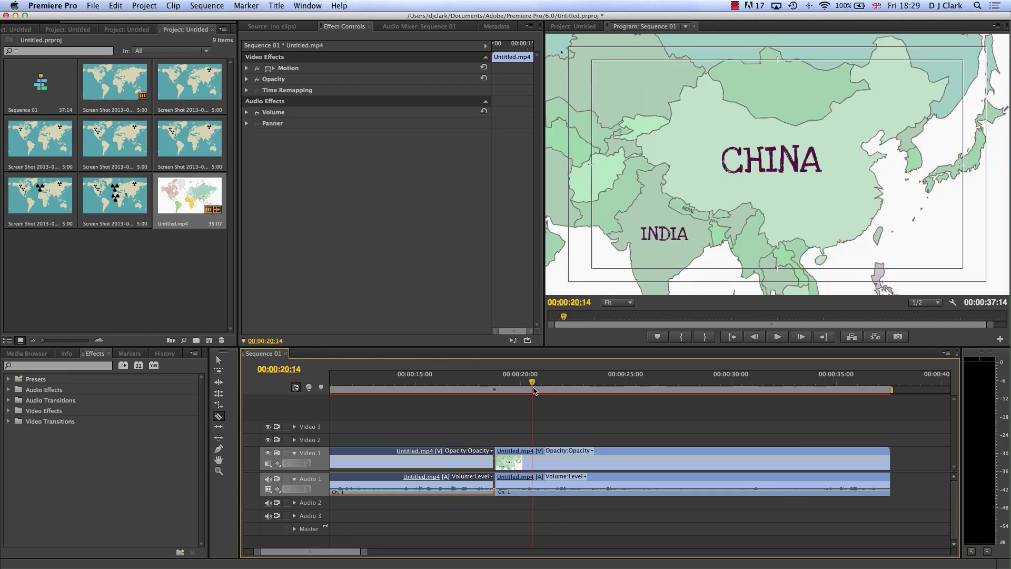
left_click(532, 462)
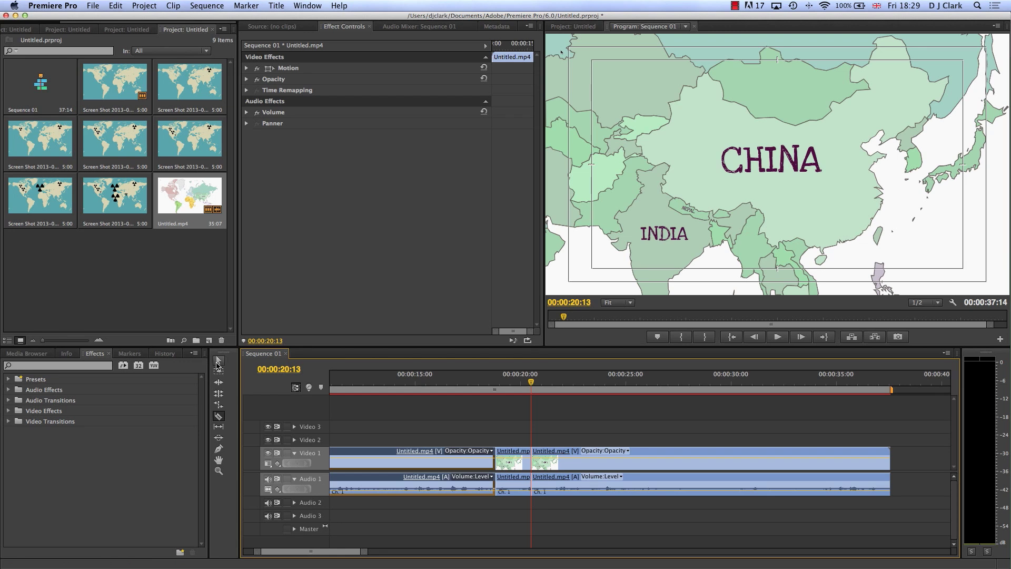
Step: Delete the piece between the cuts, close the gap, and scrub back before the edit
left_click(217, 364)
left_click(519, 466)
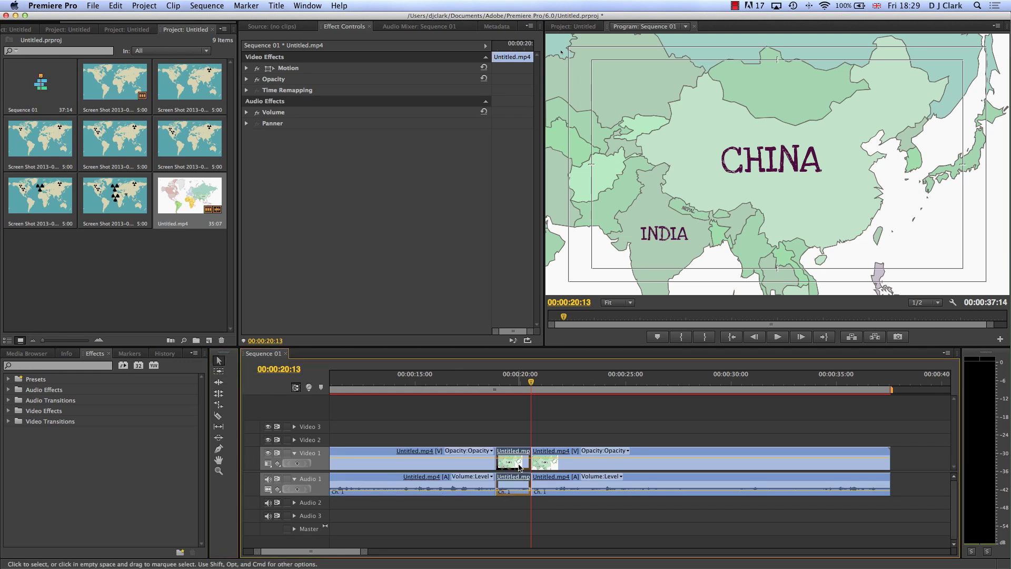
key("Delete")
left_click_drag(562, 459, 524, 465)
left_click_drag(490, 391, 444, 393)
key("space")
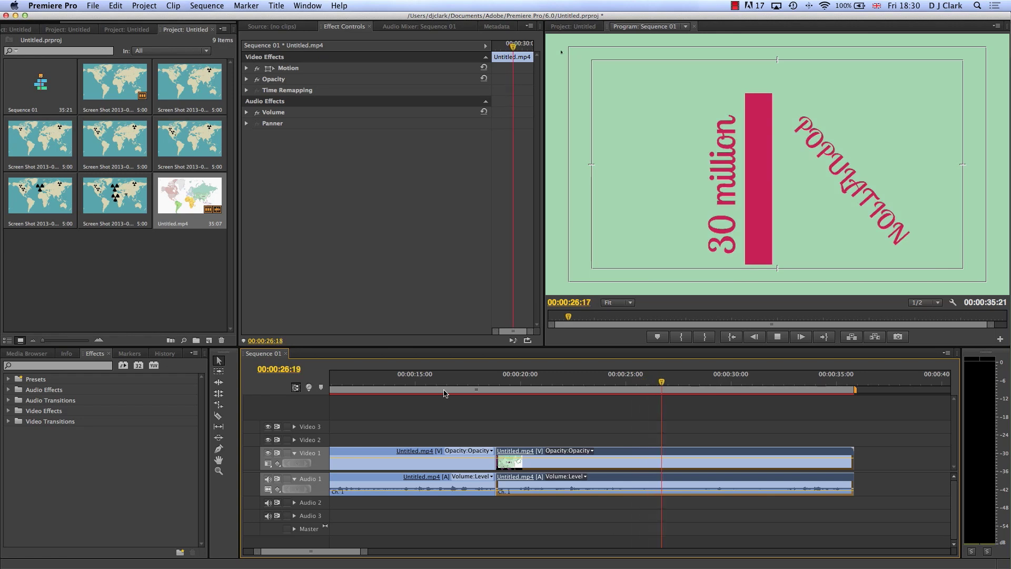
key("space")
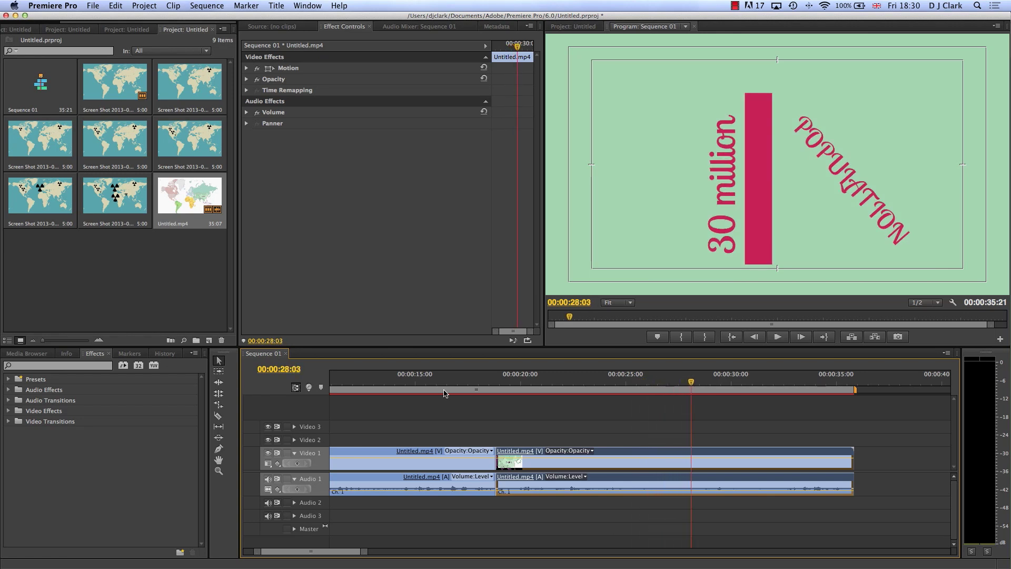